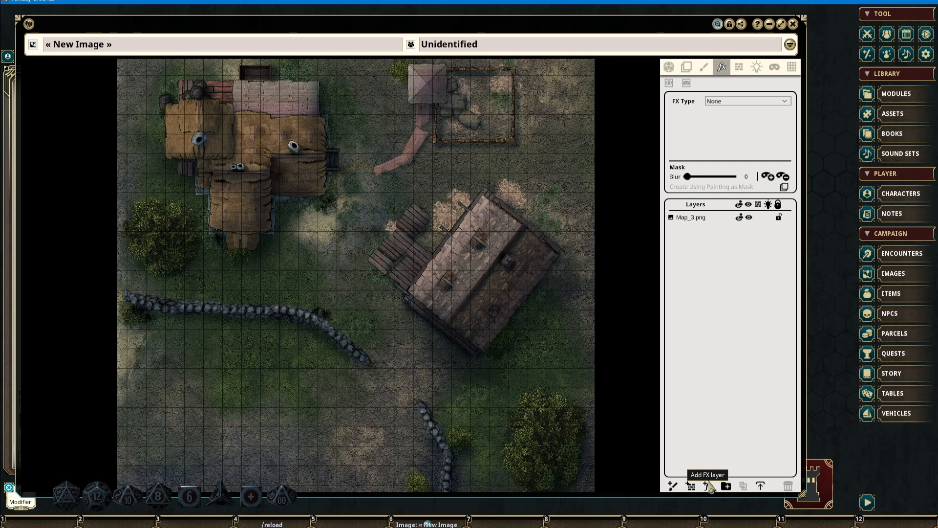
# Add a Clouds FX layer to the new image above the Map_3.png layer.
pyautogui.click(747, 104)
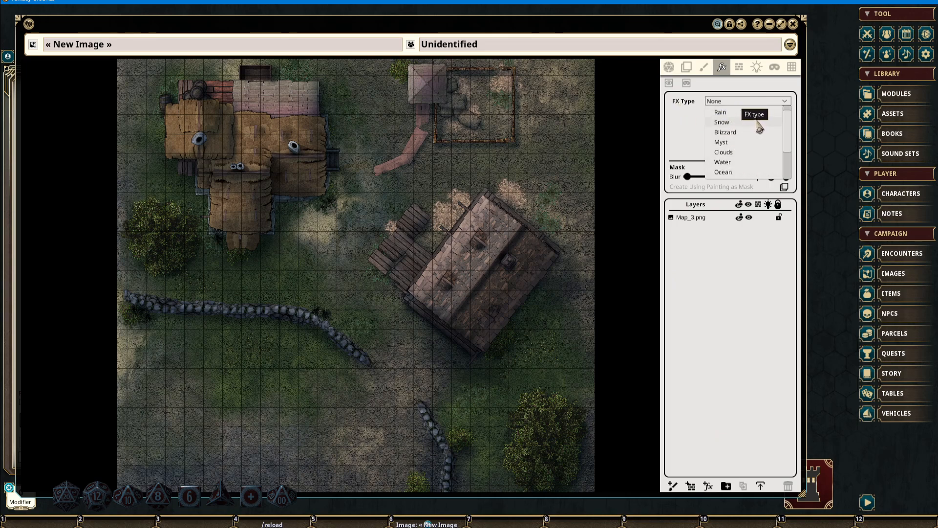
pyautogui.click(752, 153)
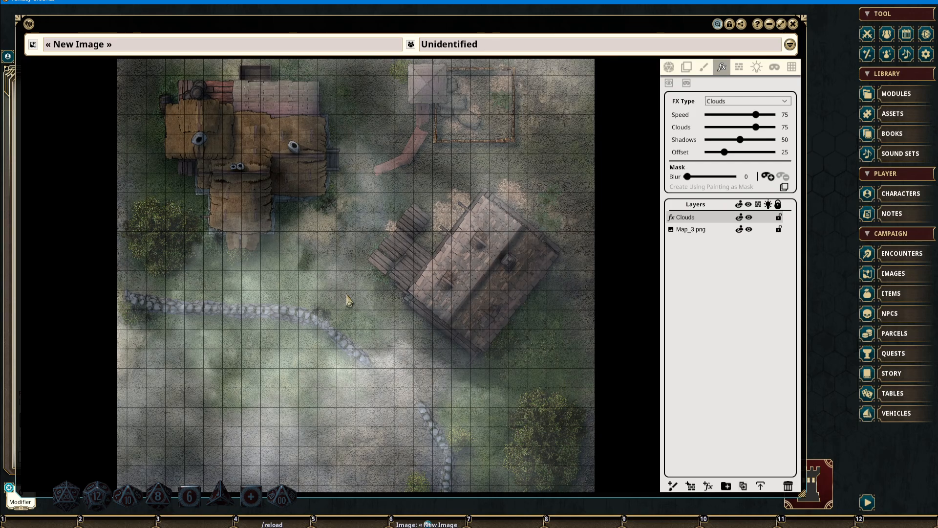
# Move the Clouds layer beneath Map_3.png, and return it above the map layer.
pyautogui.click(705, 218)
pyautogui.moveTo(706, 219); pyautogui.dragTo(706, 224)
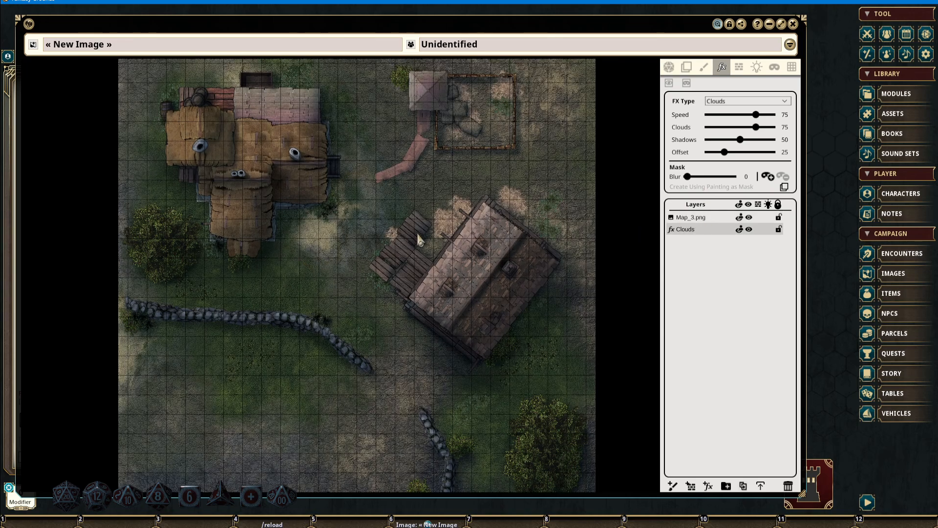
pyautogui.click(704, 217)
pyautogui.click(695, 231)
pyautogui.moveTo(696, 230); pyautogui.dragTo(701, 217)
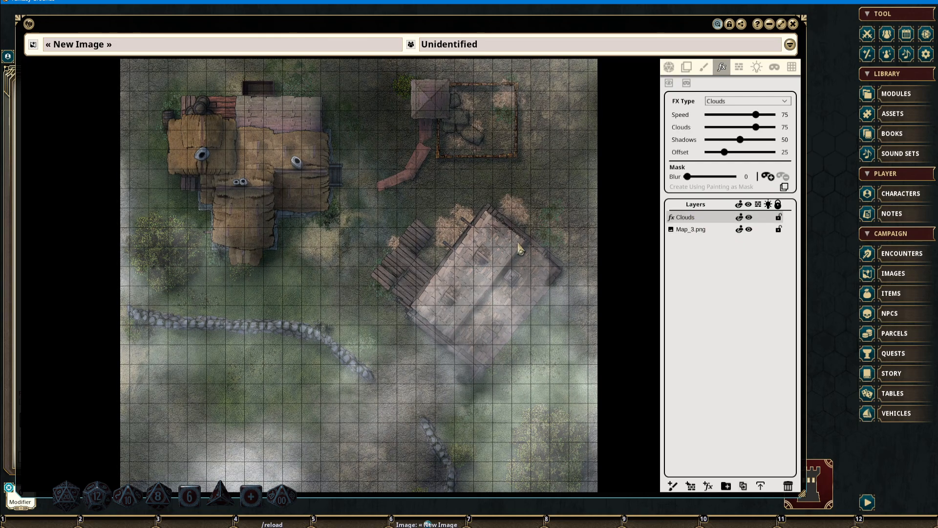
pyautogui.scroll(-2, 519, 249)
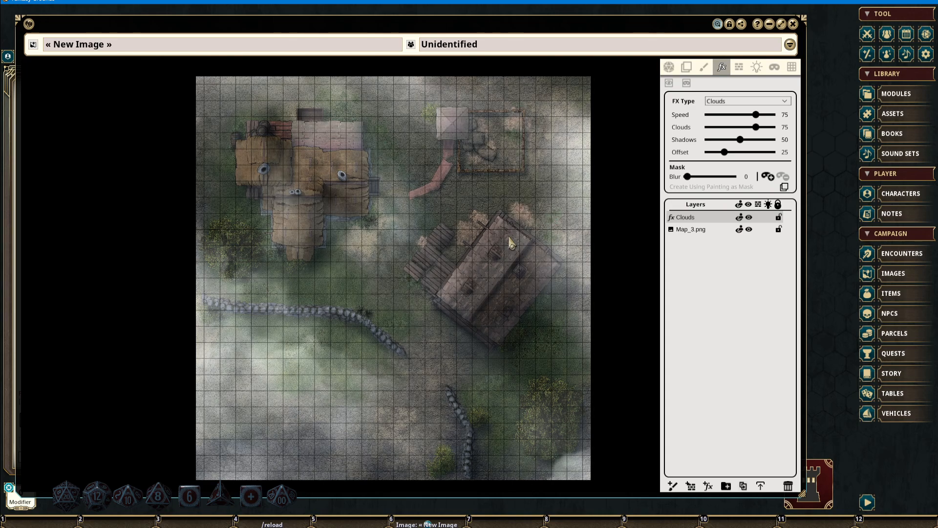
# Examine the list of effect types available for the FX layer, keeping Clouds as the type.
pyautogui.moveTo(675, 22); pyautogui.dragTo(673, 18)
pyautogui.click(742, 96)
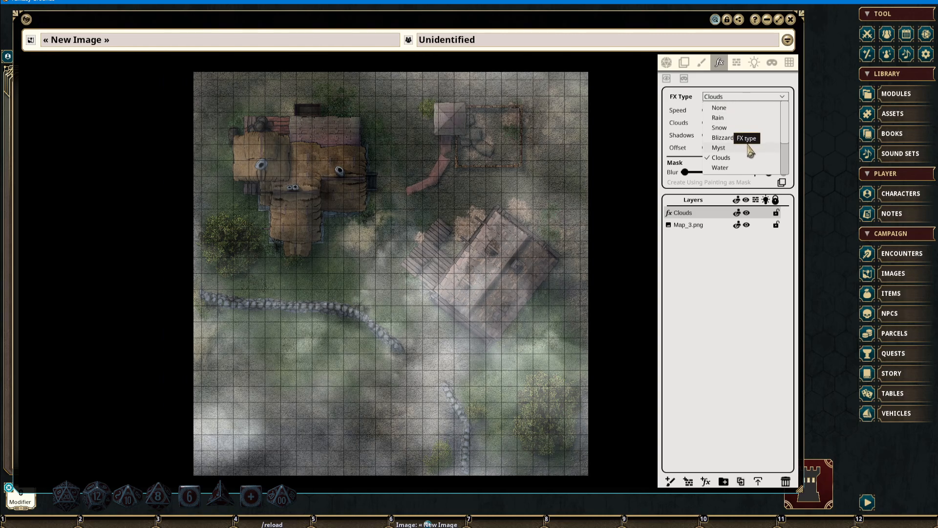
pyautogui.scroll(-1, 753, 162)
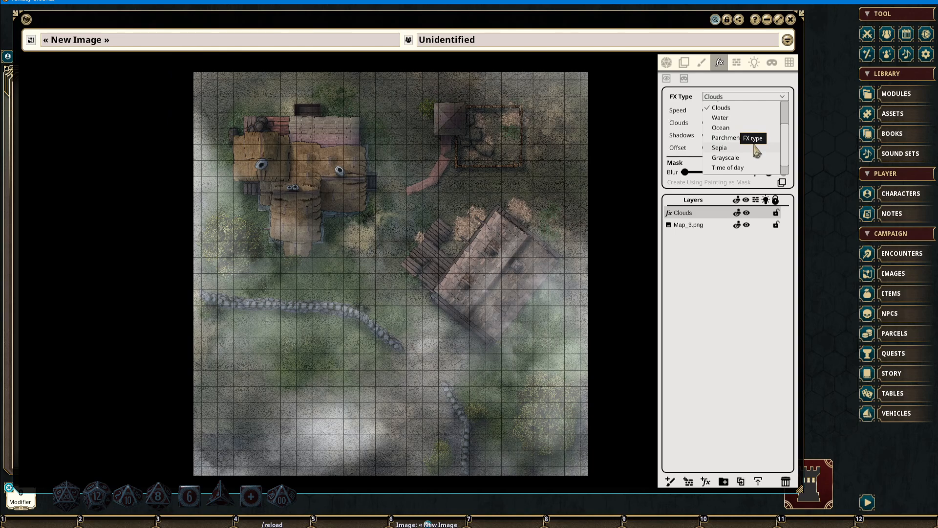
pyautogui.scroll(-1, 757, 153)
pyautogui.scroll(-1, 758, 156)
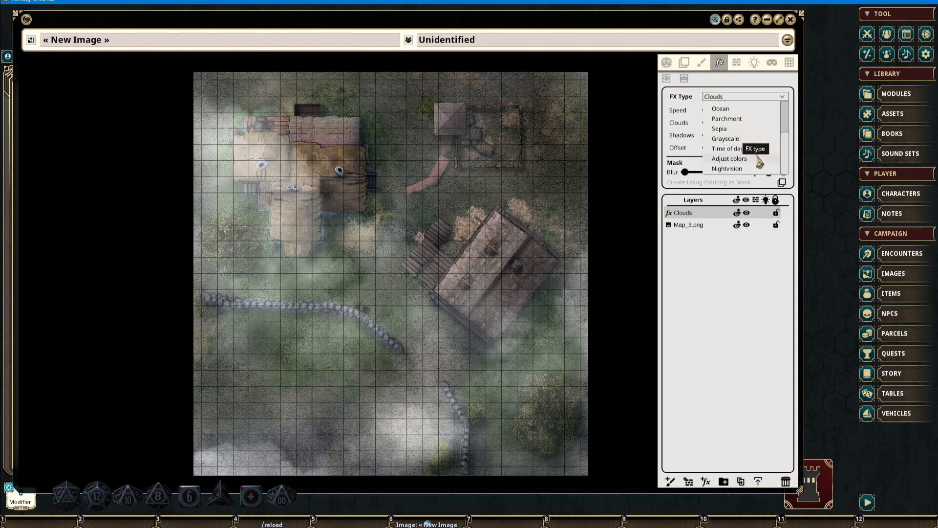
pyautogui.click(722, 269)
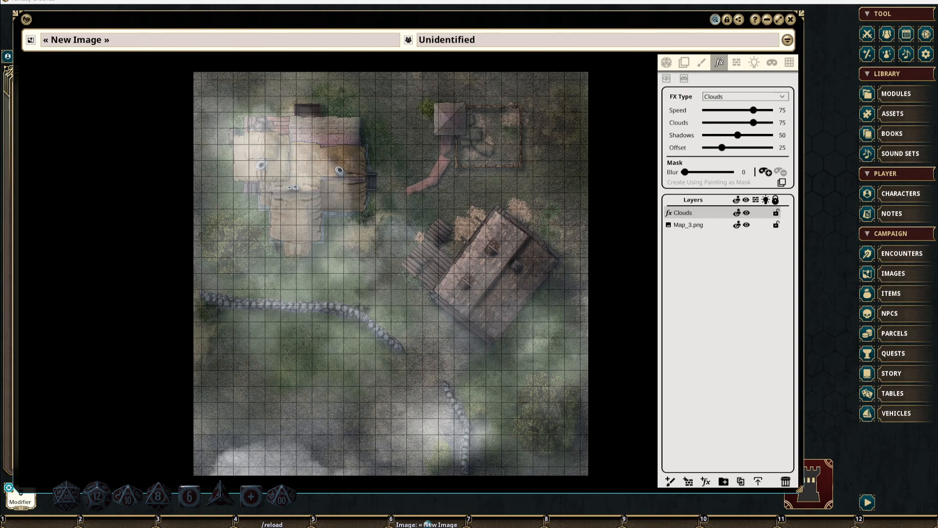
# Add a mask to the Clouds layer and reveal the clouds inside a large freehand area over the open ground between the buildings.
pyautogui.click(765, 172)
pyautogui.moveTo(465, 219); pyautogui.dragTo(450, 224)
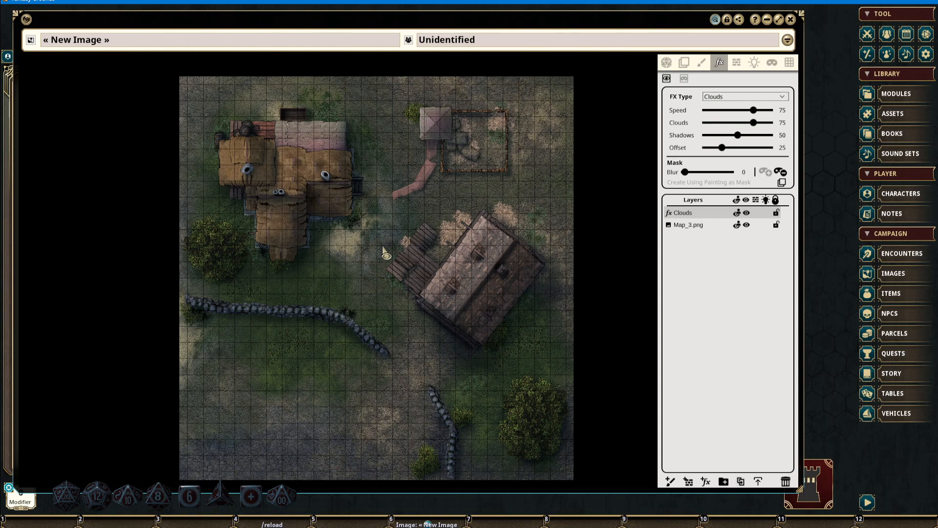
pyautogui.moveTo(383, 246); pyautogui.dragTo(409, 243)
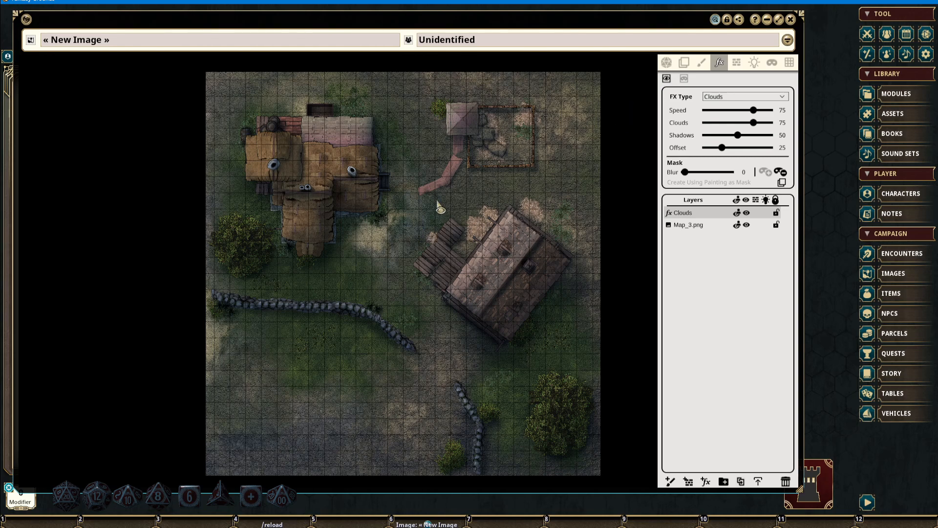
pyautogui.press('alt')
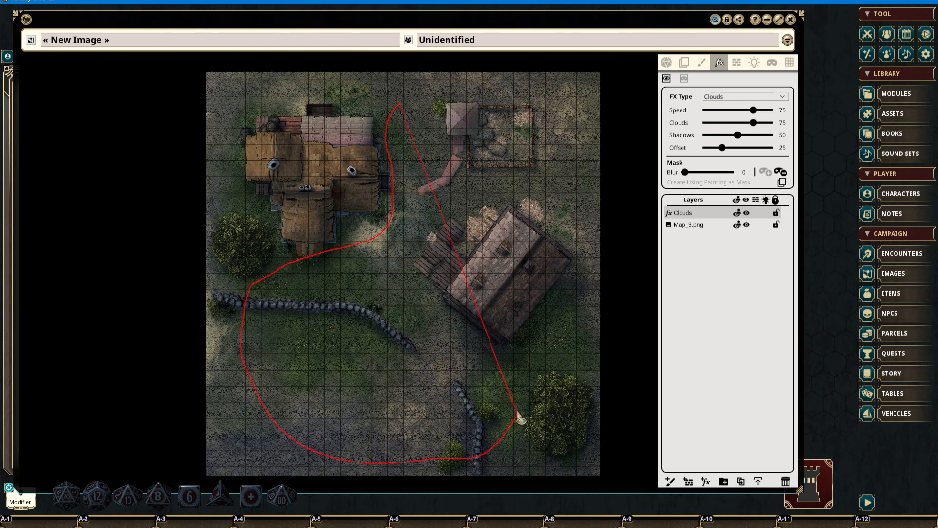
pyautogui.moveTo(464, 170); pyautogui.dragTo(464, 172)
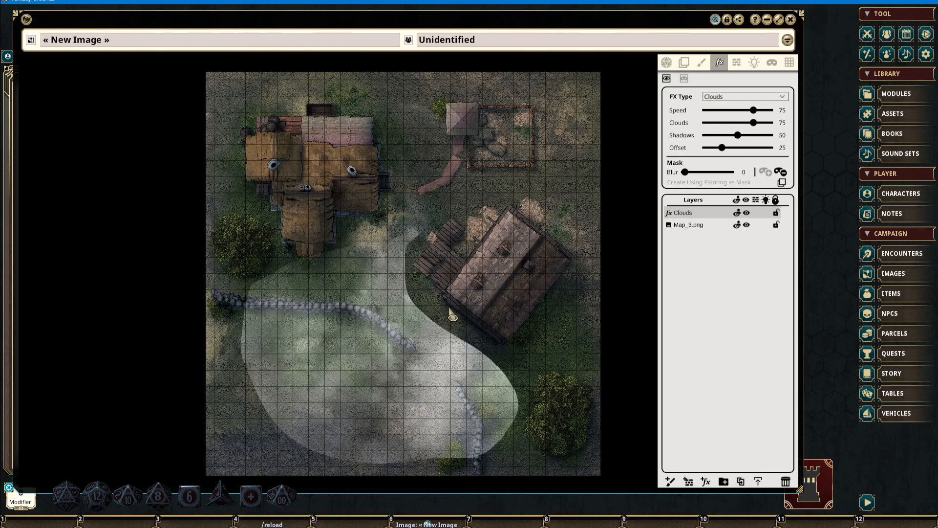
pyautogui.scroll(2, 414, 339)
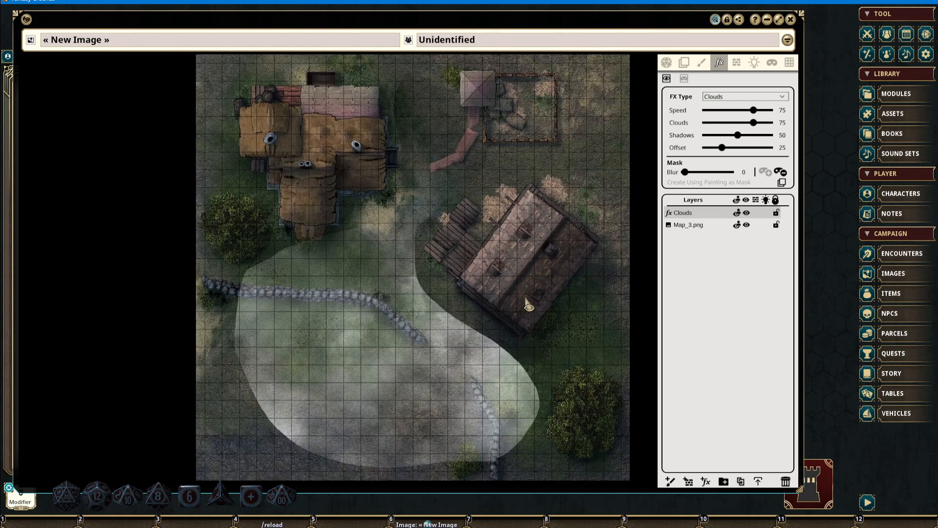
# Soften the edges of the cloud mask by setting its blur to 100.
pyautogui.moveTo(692, 173); pyautogui.dragTo(746, 182)
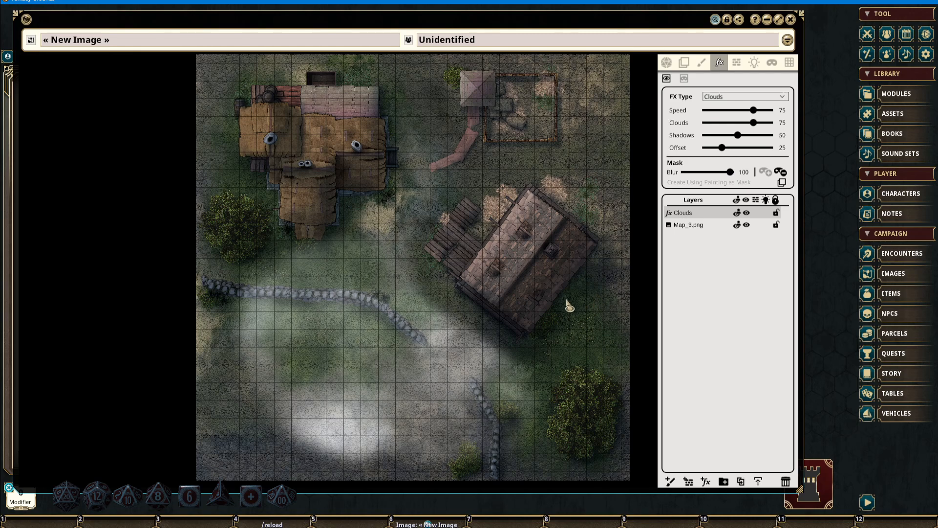
pyautogui.scroll(-1, 561, 303)
pyautogui.moveTo(561, 303); pyautogui.dragTo(530, 307)
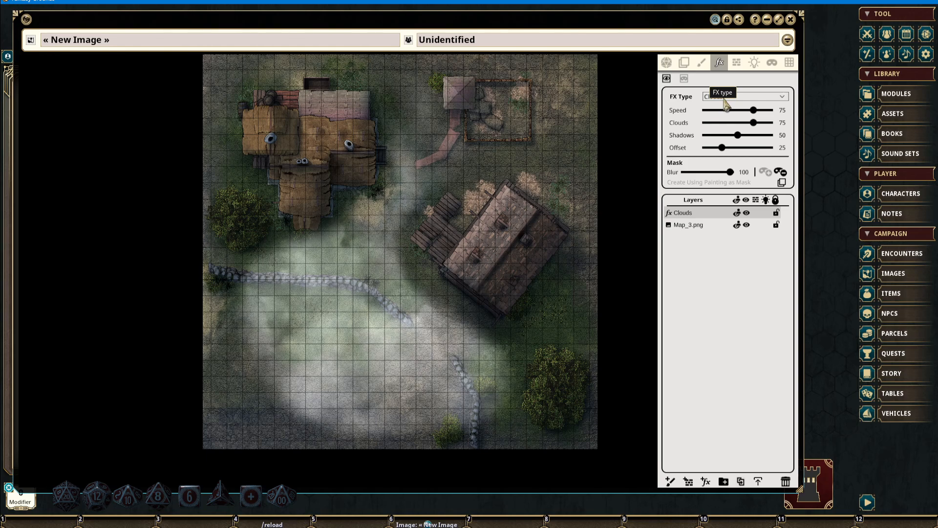
# Set the cloud effect to speed 84, clouds 61, shadows 72 and offset 81.
pyautogui.moveTo(753, 110); pyautogui.dragTo(759, 111)
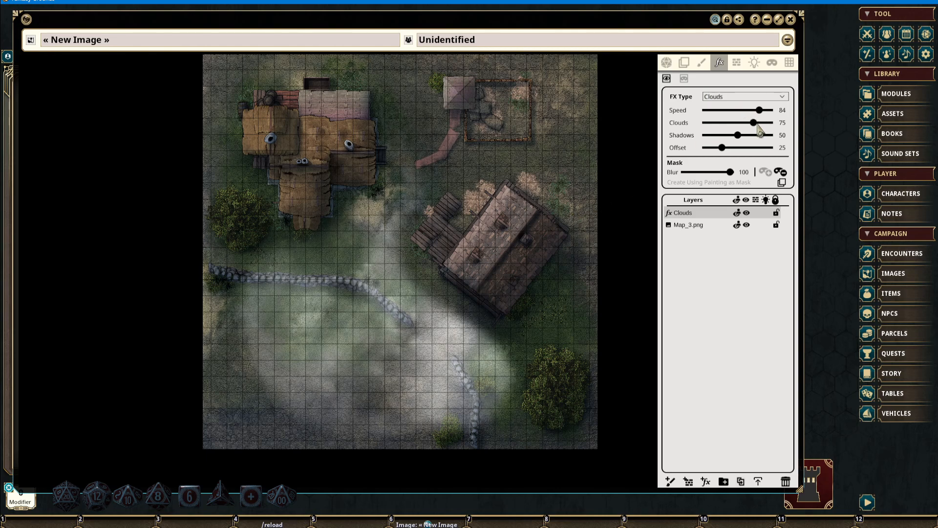
pyautogui.moveTo(753, 123); pyautogui.dragTo(730, 123)
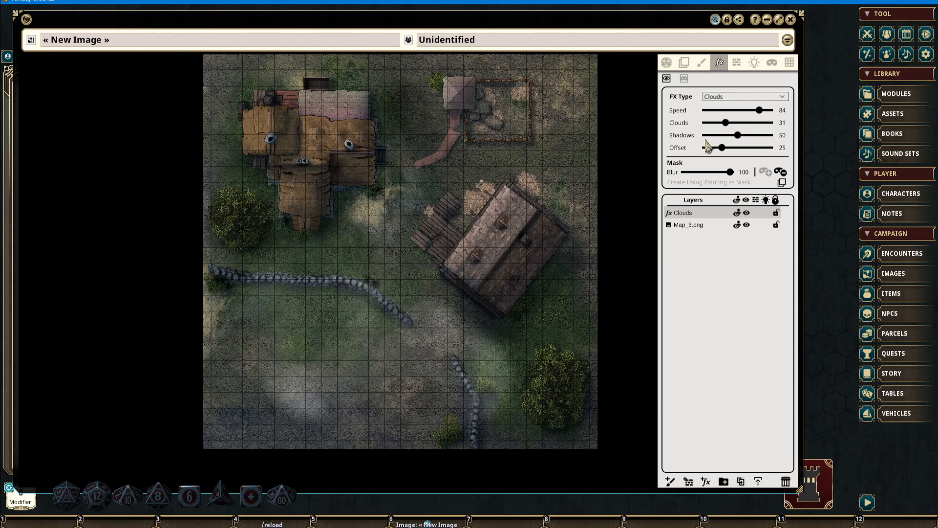
pyautogui.click(729, 123)
pyautogui.moveTo(731, 126); pyautogui.dragTo(757, 153)
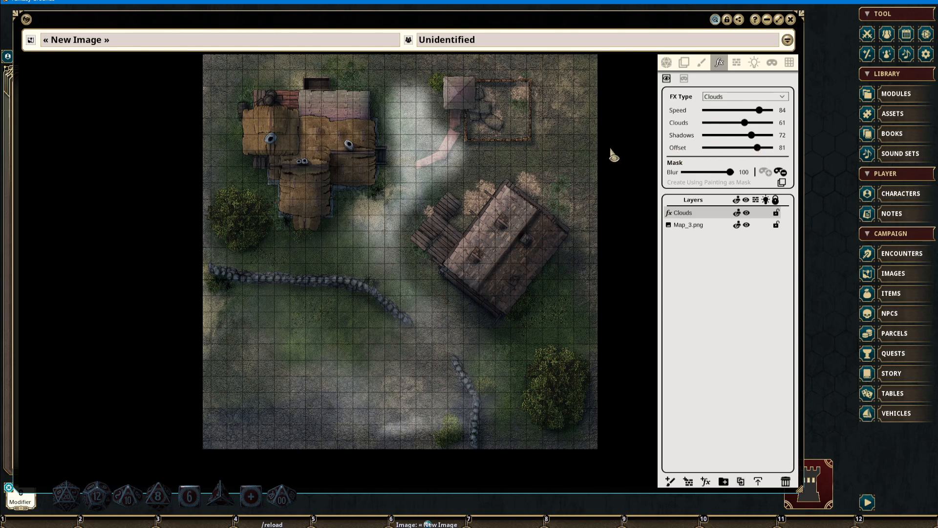
# Change the masked layer's effect type to Snow and set its intensity to 50.
pyautogui.click(746, 98)
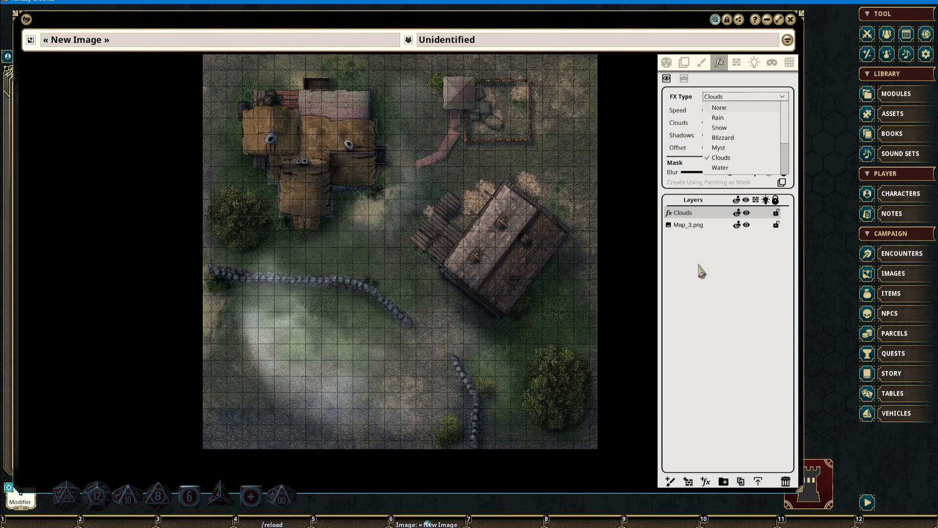
pyautogui.click(740, 128)
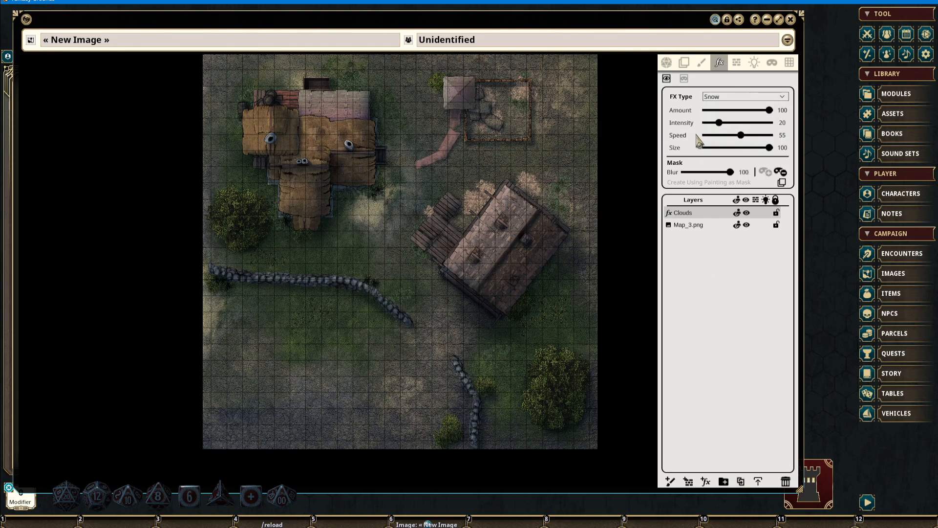
pyautogui.moveTo(720, 125); pyautogui.dragTo(737, 124)
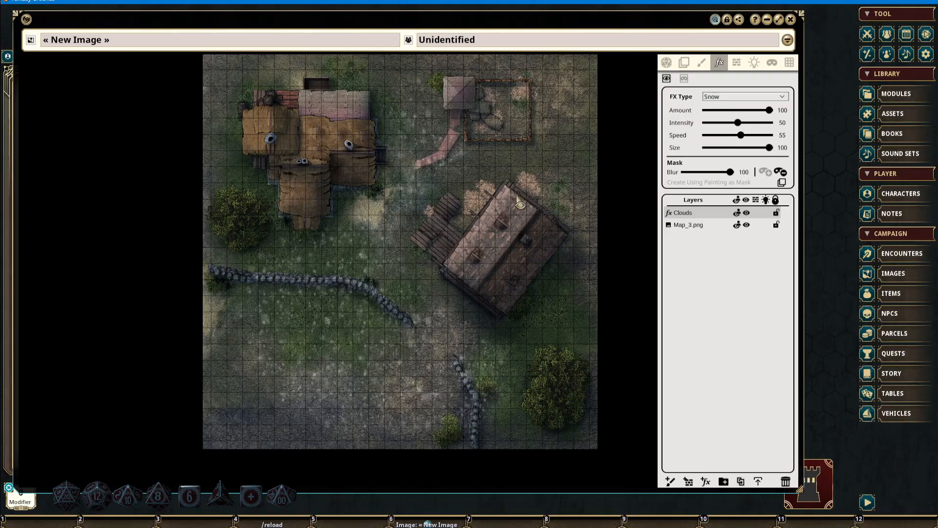
pyautogui.scroll(2, 413, 252)
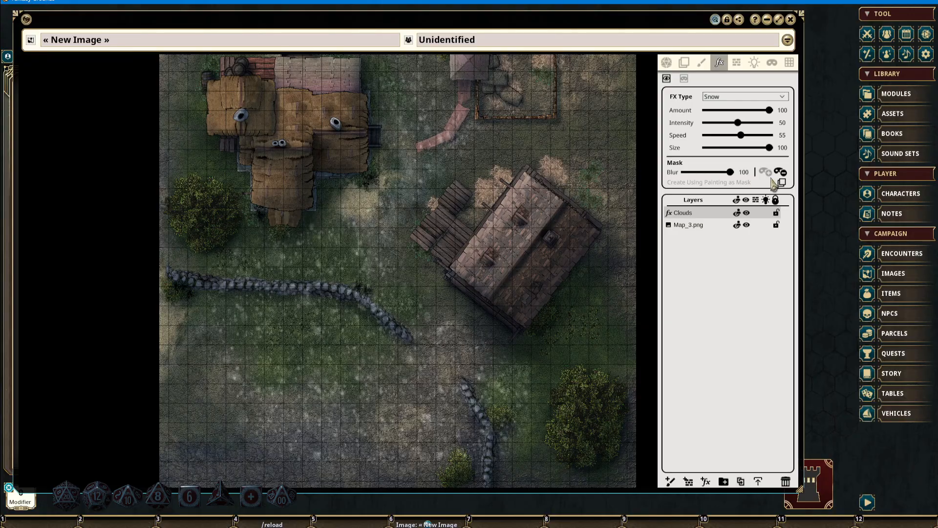
pyautogui.moveTo(731, 173); pyautogui.dragTo(750, 181)
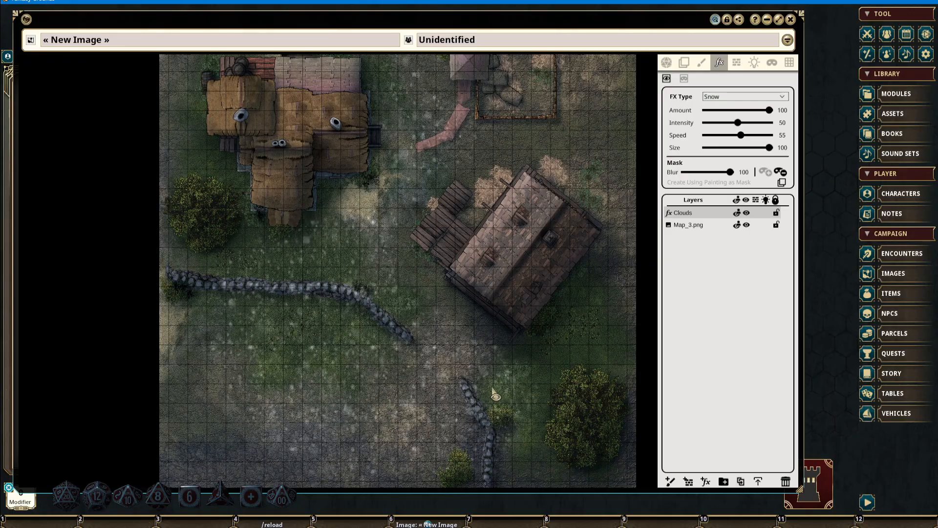
pyautogui.moveTo(493, 394); pyautogui.dragTo(474, 397)
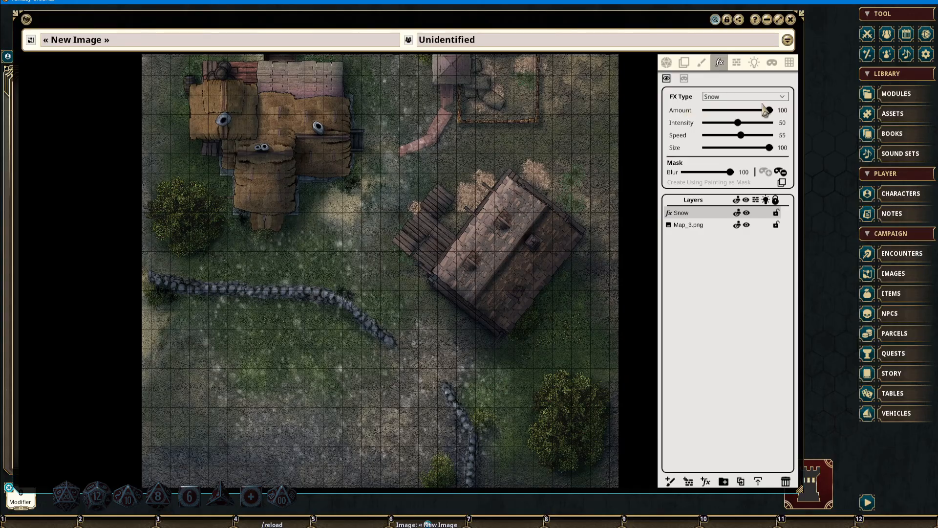
# Adjust the snow effect to amount 76, intensity 56, speed 29 and size 66.
pyautogui.moveTo(770, 111); pyautogui.dragTo(737, 125)
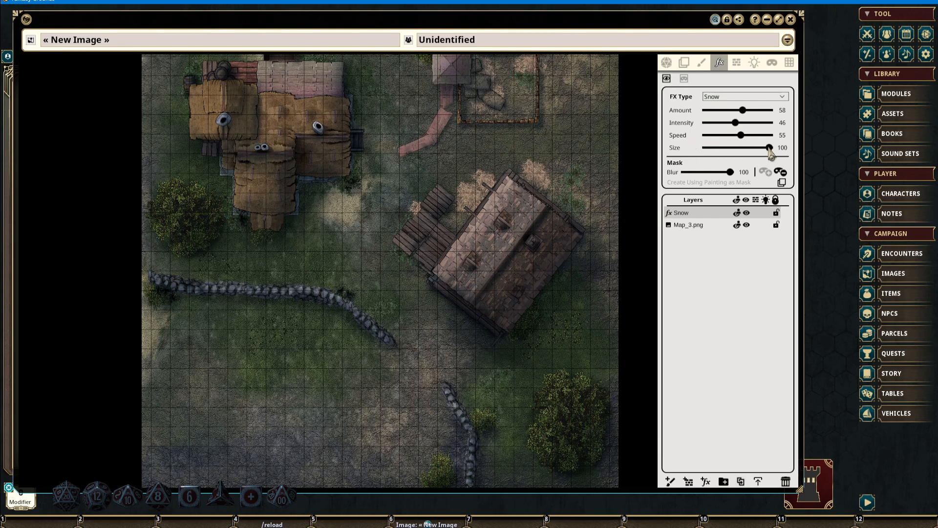
pyautogui.moveTo(769, 148); pyautogui.dragTo(748, 148)
pyautogui.scroll(2, 344, 294)
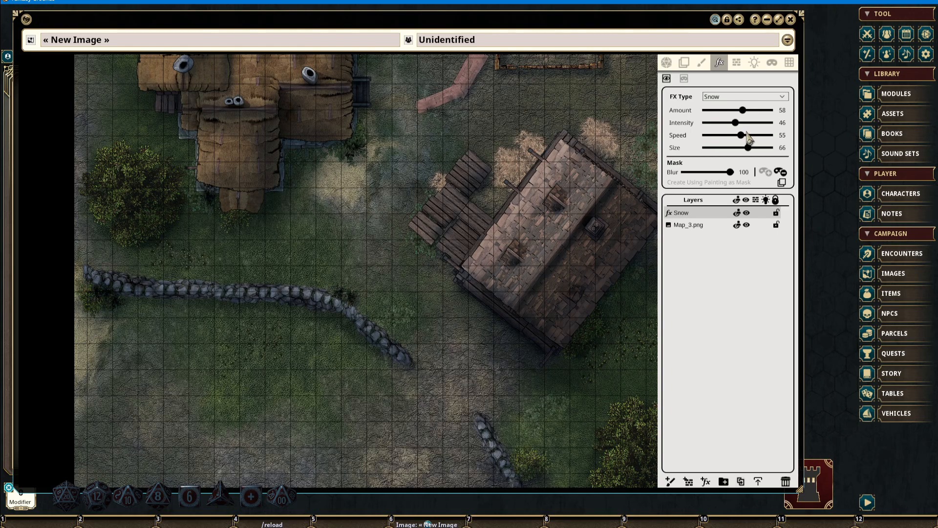
pyautogui.moveTo(742, 136); pyautogui.dragTo(724, 136)
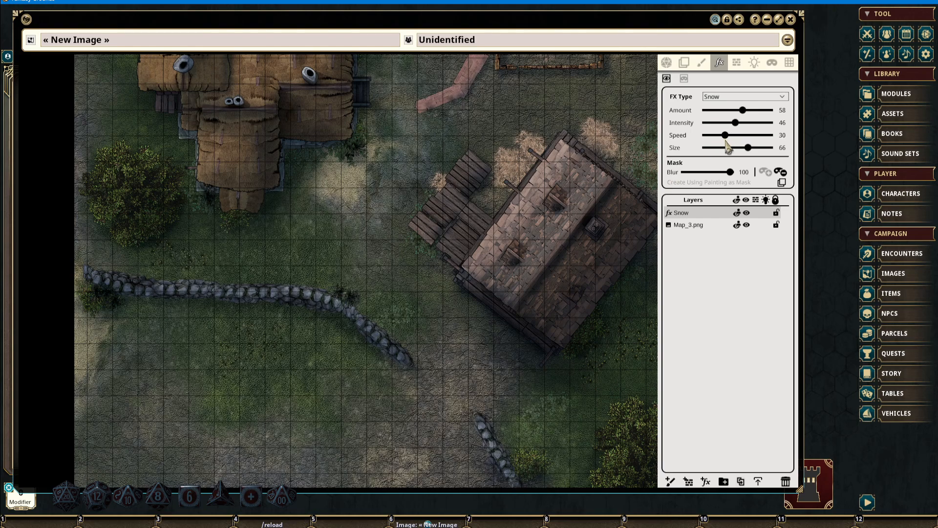
pyautogui.moveTo(736, 123); pyautogui.dragTo(755, 110)
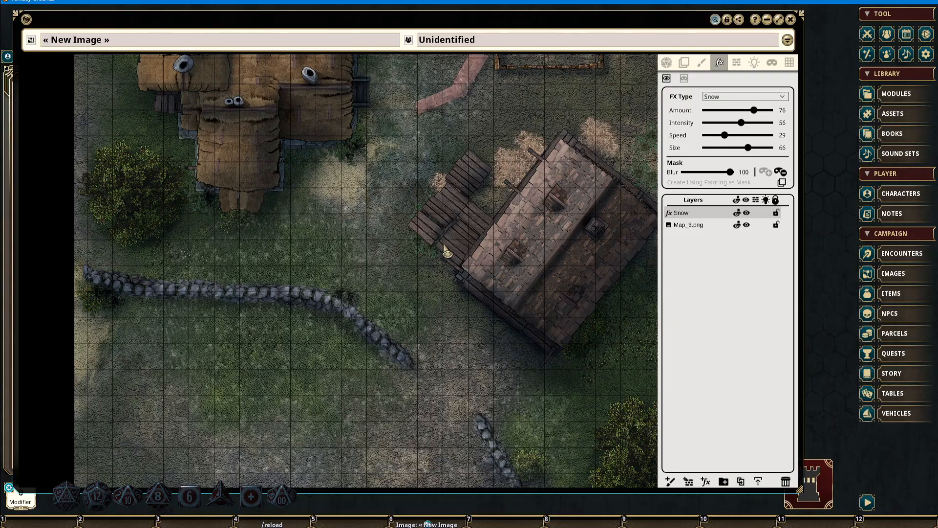
pyautogui.moveTo(361, 287); pyautogui.dragTo(353, 304)
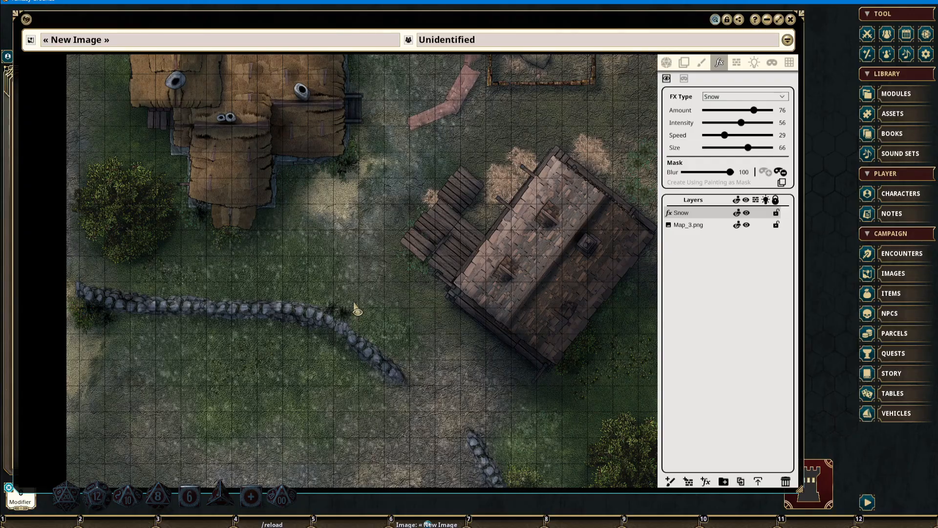
# Hide the snow in a freehand area of the mask over the grass below the thatched house.
pyautogui.click(684, 79)
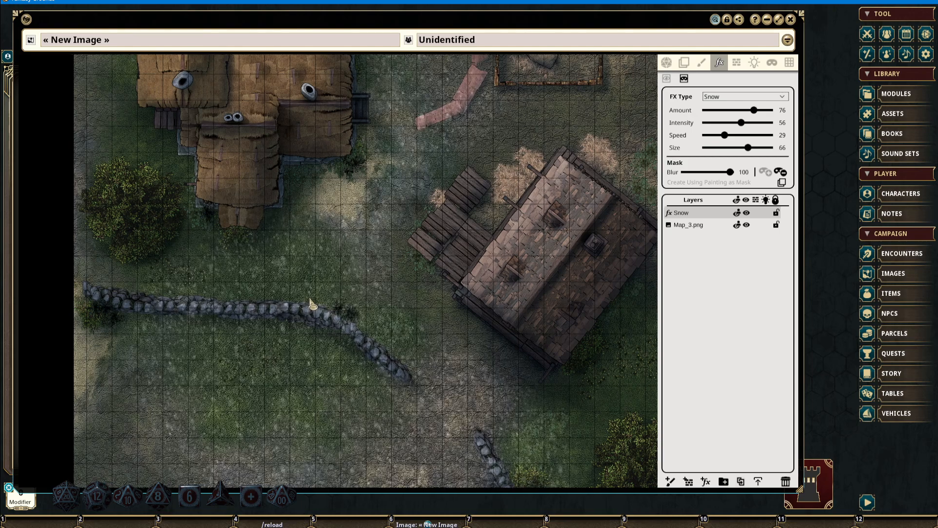
pyautogui.press('alt')
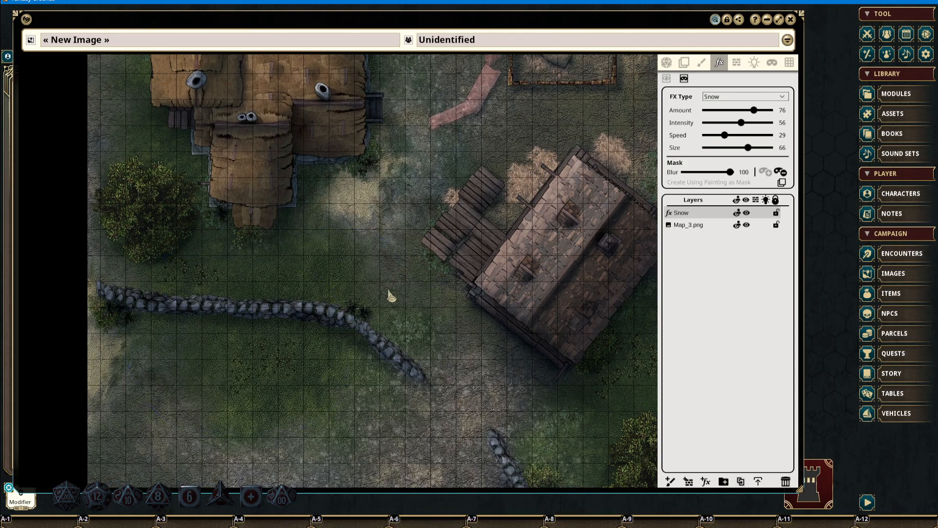
pyautogui.moveTo(212, 239); pyautogui.dragTo(116, 235)
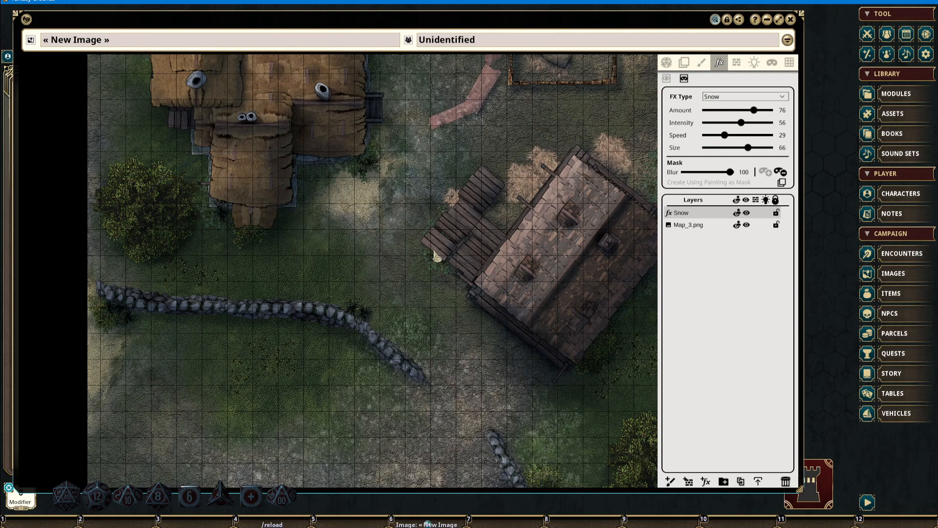
pyautogui.scroll(-2, 434, 252)
pyautogui.moveTo(450, 324); pyautogui.dragTo(444, 251)
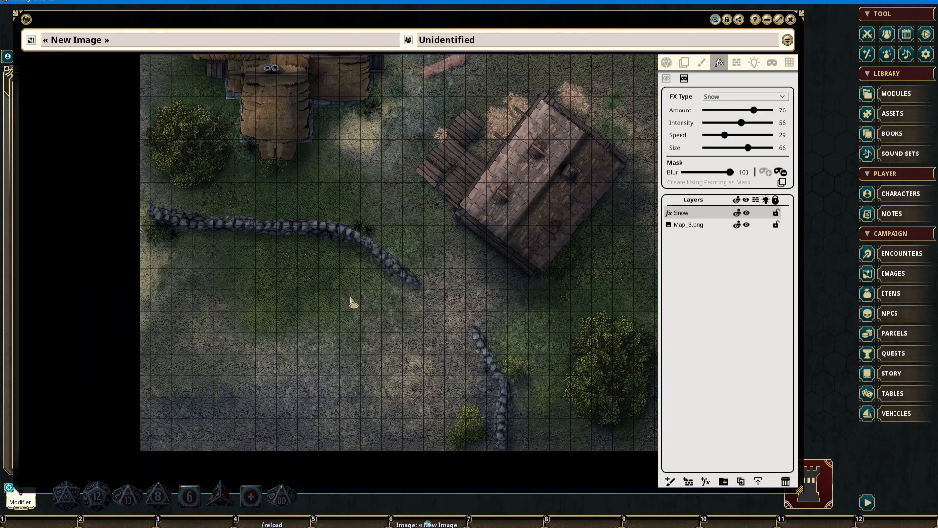
# Bring the snow back in freehand mask areas over the grass below the thatched house and the path toward the fenced yard.
pyautogui.hotkey('shift', 'alt')
pyautogui.moveTo(257, 133)
pyautogui.mouseDown()
pyautogui.moveTo(156, 344)
pyautogui.moveTo(303, 147)
pyautogui.mouseUp()
pyautogui.moveTo(424, 289); pyautogui.dragTo(314, 476)
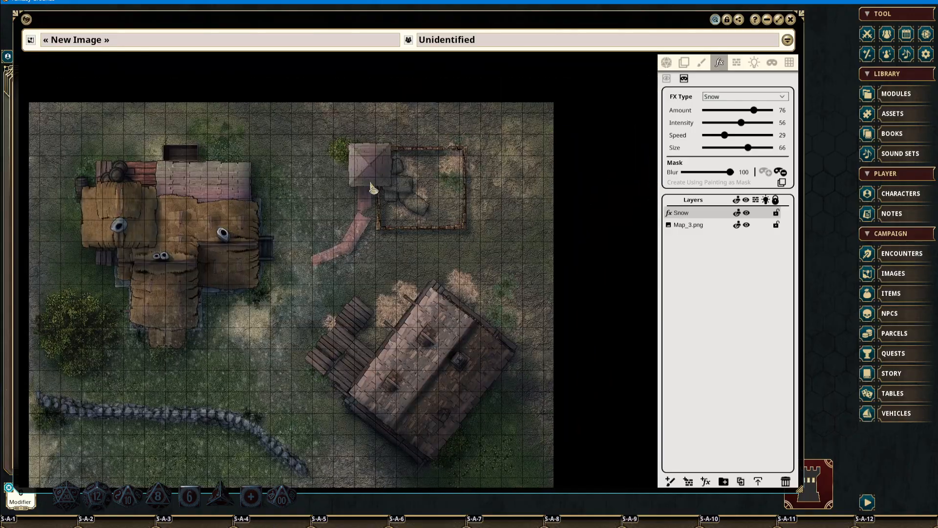
pyautogui.moveTo(378, 189); pyautogui.dragTo(333, 196)
pyautogui.moveTo(312, 355); pyautogui.dragTo(422, 264)
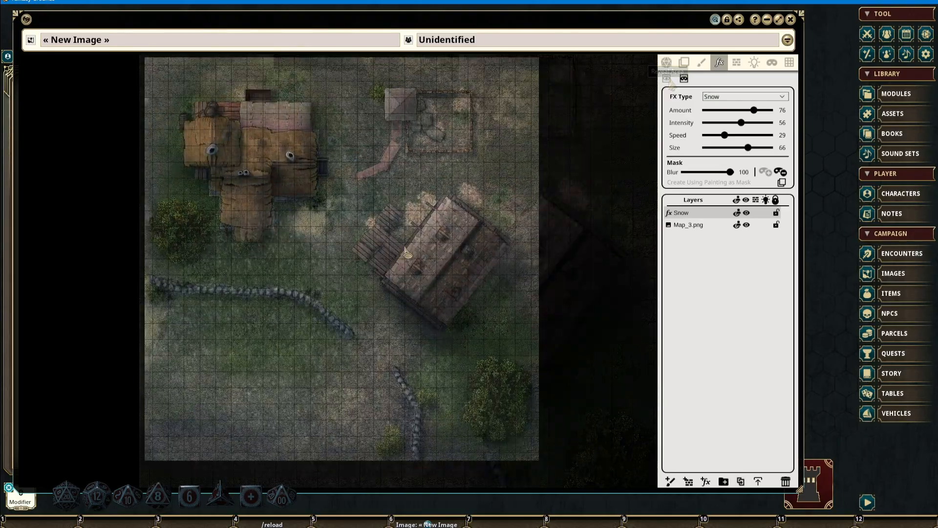
pyautogui.scroll(-2, 440, 273)
pyautogui.scroll(2, 416, 255)
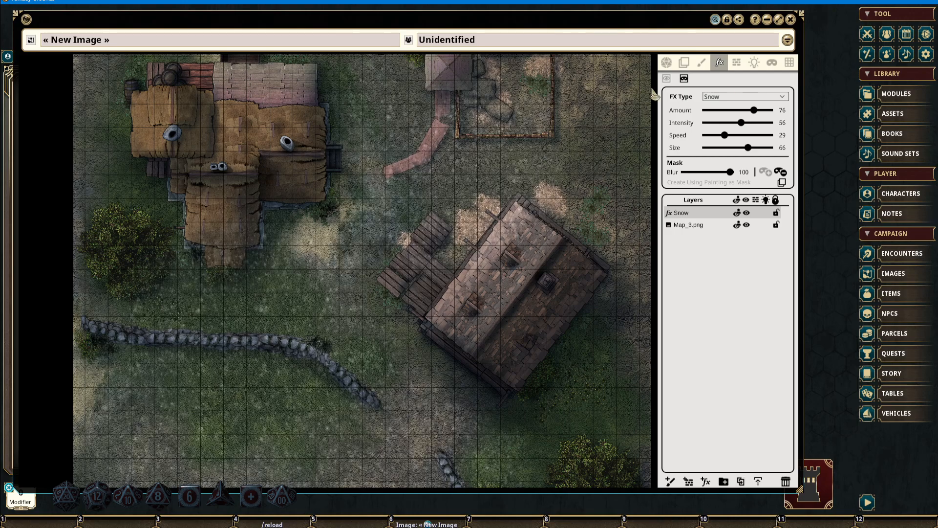
# Change the masked layer's effect type to Adjust colors and set its brightness to 70.
pyautogui.click(760, 96)
pyautogui.moveTo(783, 126); pyautogui.dragTo(785, 143)
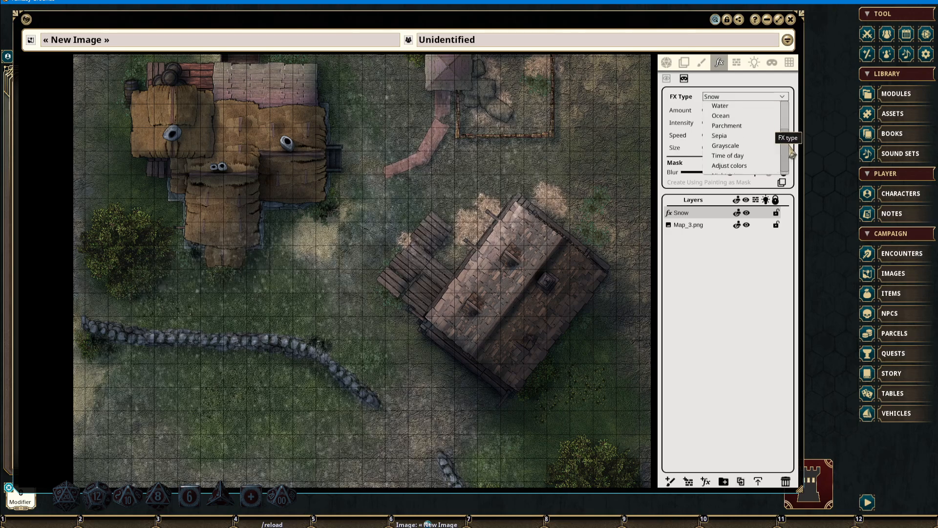
pyautogui.click(746, 159)
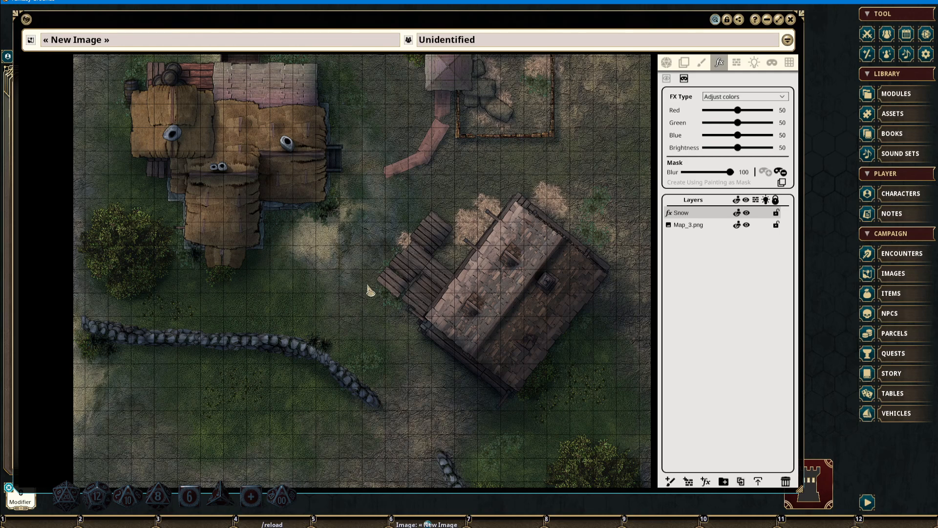
pyautogui.moveTo(368, 286); pyautogui.dragTo(399, 254)
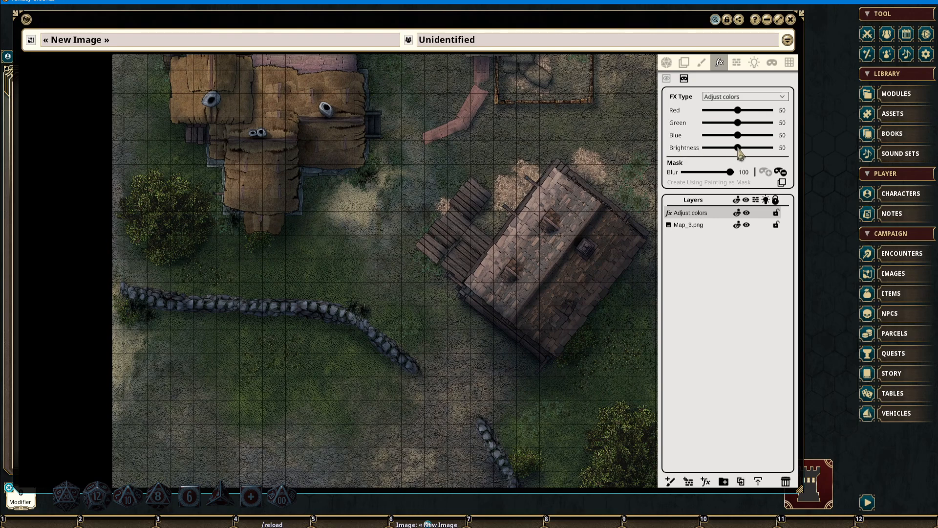
pyautogui.moveTo(740, 154); pyautogui.dragTo(754, 158)
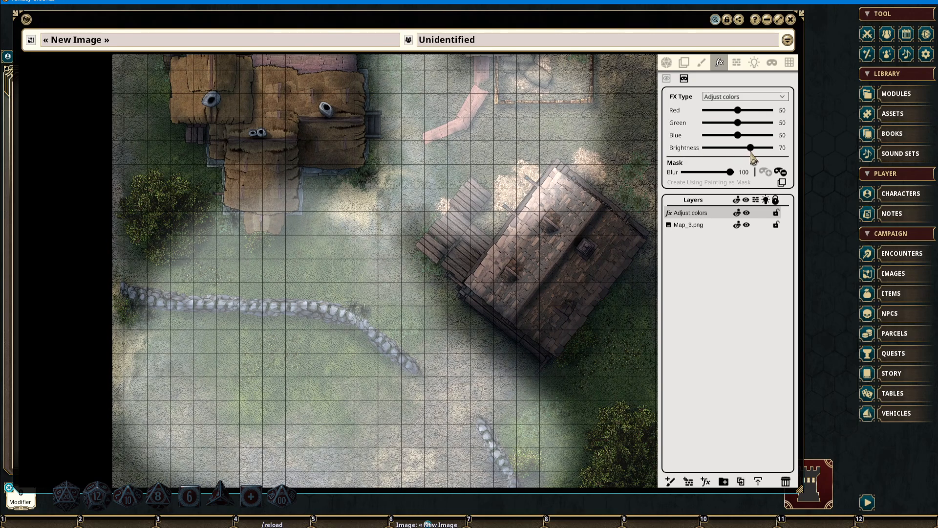
# Remove freehand areas from the color effect's mask over the large wooden-roofed building and the thatched house.
pyautogui.scroll(-2, 496, 203)
pyautogui.moveTo(496, 205); pyautogui.dragTo(442, 214)
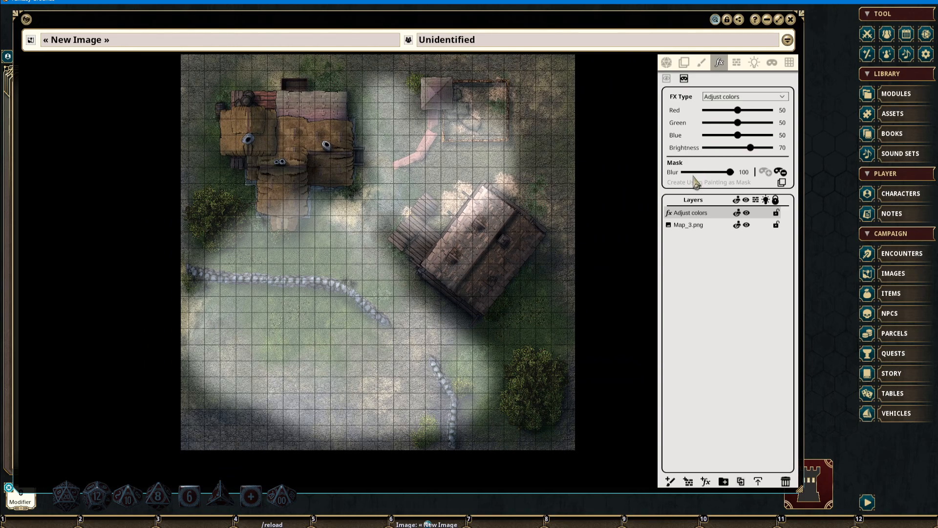
pyautogui.scroll(2, 264, 228)
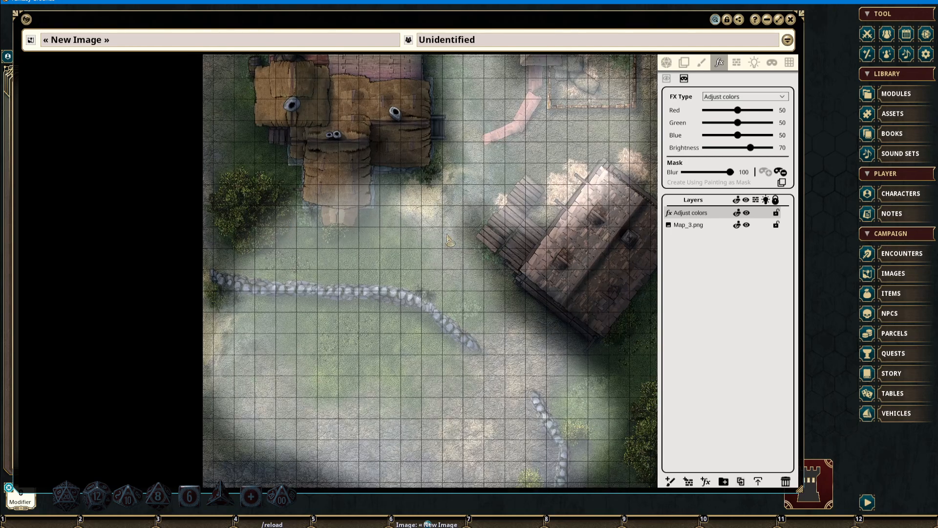
pyautogui.moveTo(457, 228); pyautogui.dragTo(347, 180)
pyautogui.moveTo(512, 308); pyautogui.dragTo(477, 376)
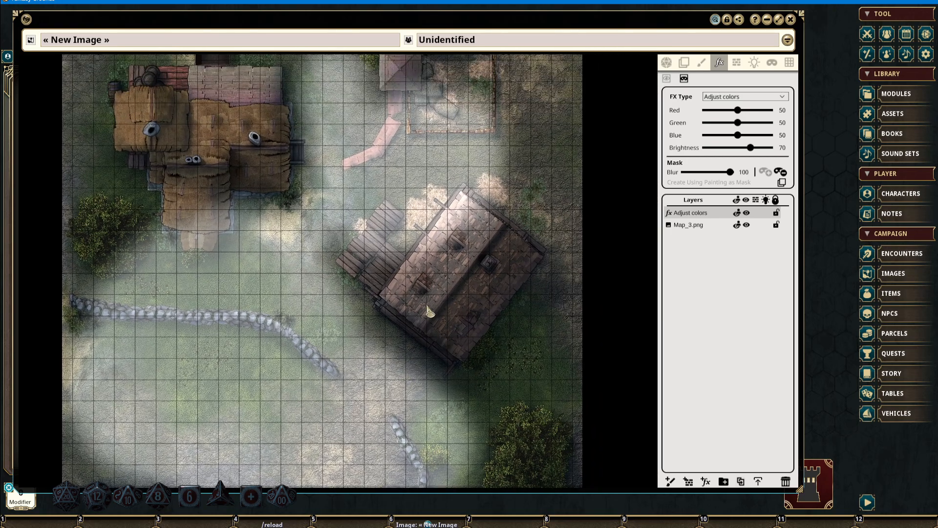
pyautogui.moveTo(403, 182)
pyautogui.mouseDown()
pyautogui.moveTo(493, 264)
pyautogui.moveTo(504, 291)
pyautogui.mouseUp()
pyautogui.moveTo(515, 166)
pyautogui.mouseDown()
pyautogui.moveTo(354, 152)
pyautogui.moveTo(445, 203)
pyautogui.mouseUp()
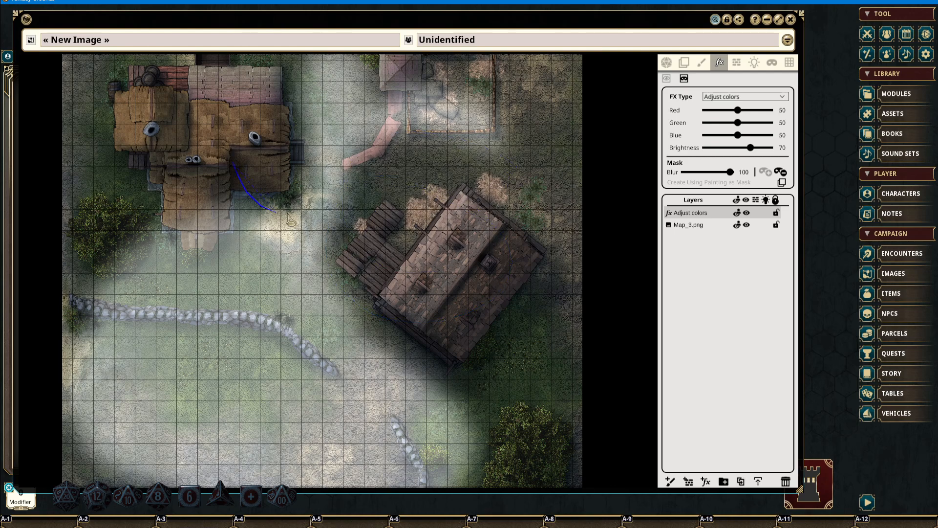
pyautogui.moveTo(148, 205); pyautogui.dragTo(168, 131)
pyautogui.scroll(-3, 384, 297)
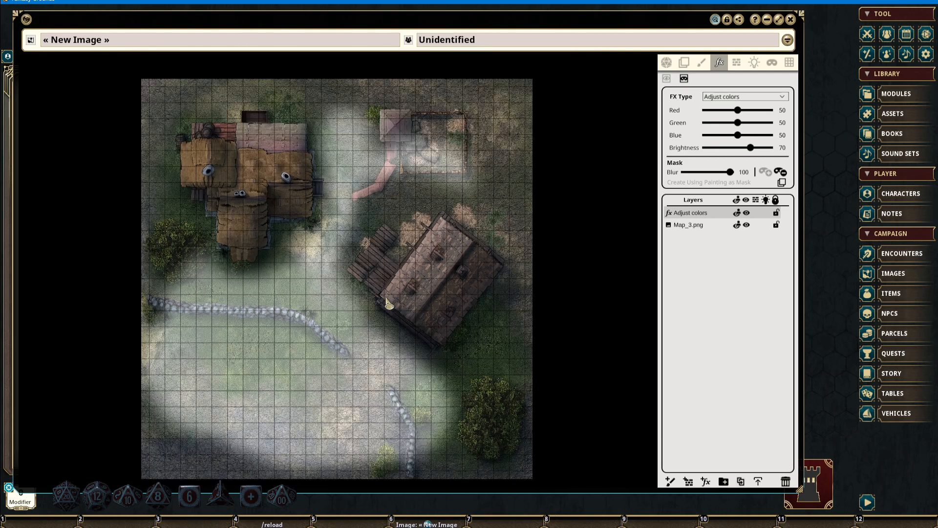
pyautogui.moveTo(392, 301); pyautogui.dragTo(388, 284)
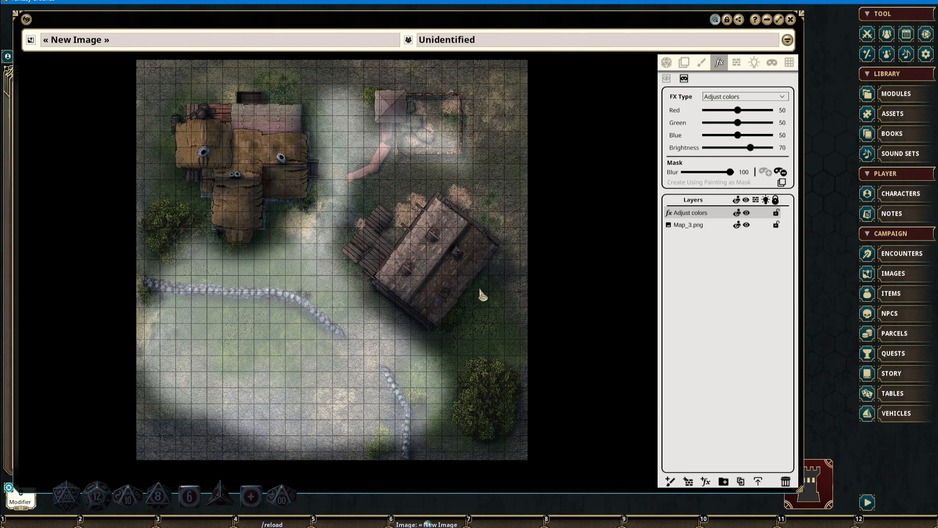
# Set the color adjustment to red 32, green 63, blue 64 and brightness 36.
pyautogui.moveTo(750, 148); pyautogui.dragTo(729, 111)
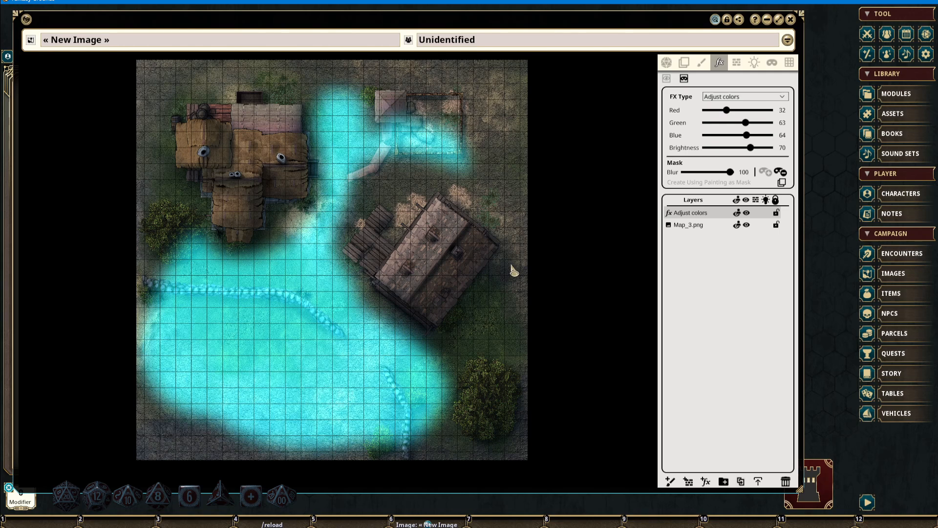
pyautogui.moveTo(751, 147); pyautogui.dragTo(731, 155)
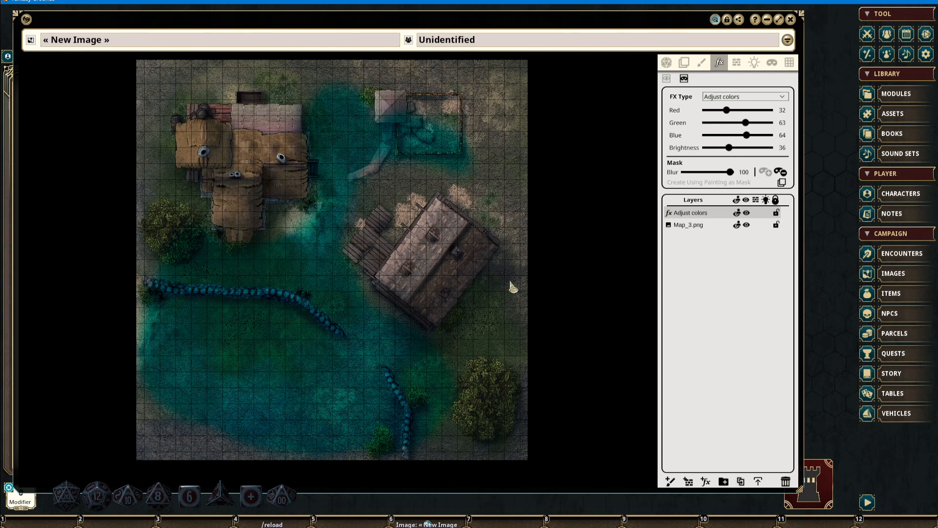